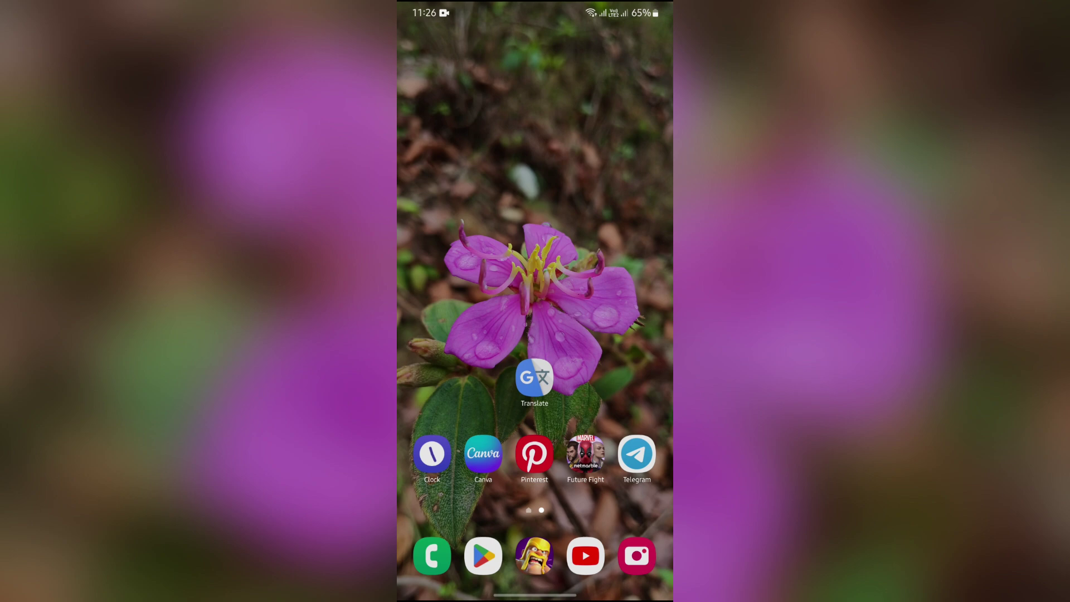
Launch Google Translate and show the account menu from the profile avatar.
{"action": "left_click", "coordinate": [534, 378]}
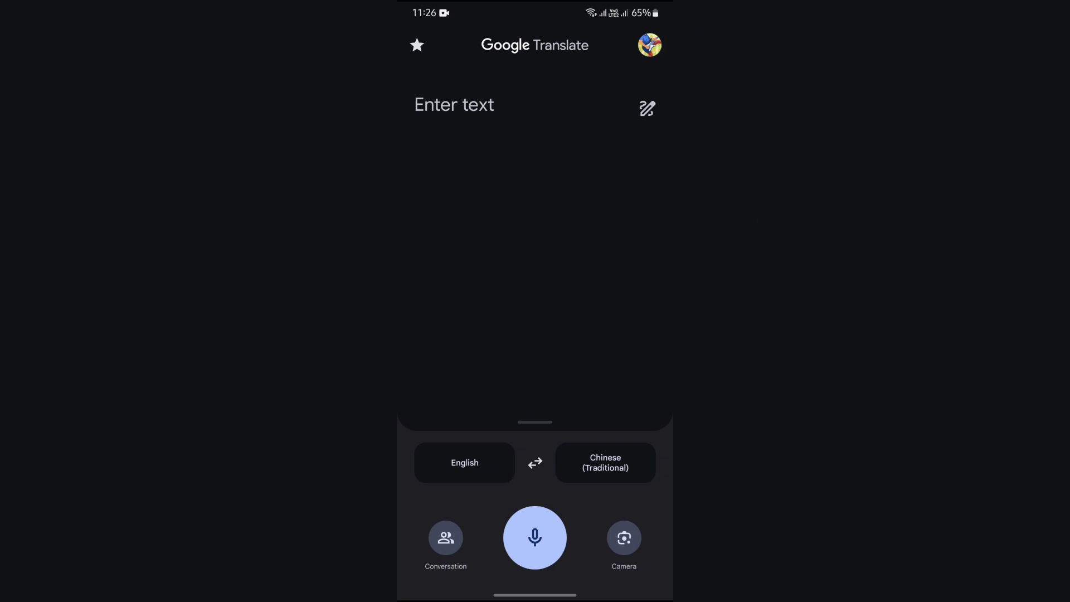
{"action": "left_click", "coordinate": [649, 45]}
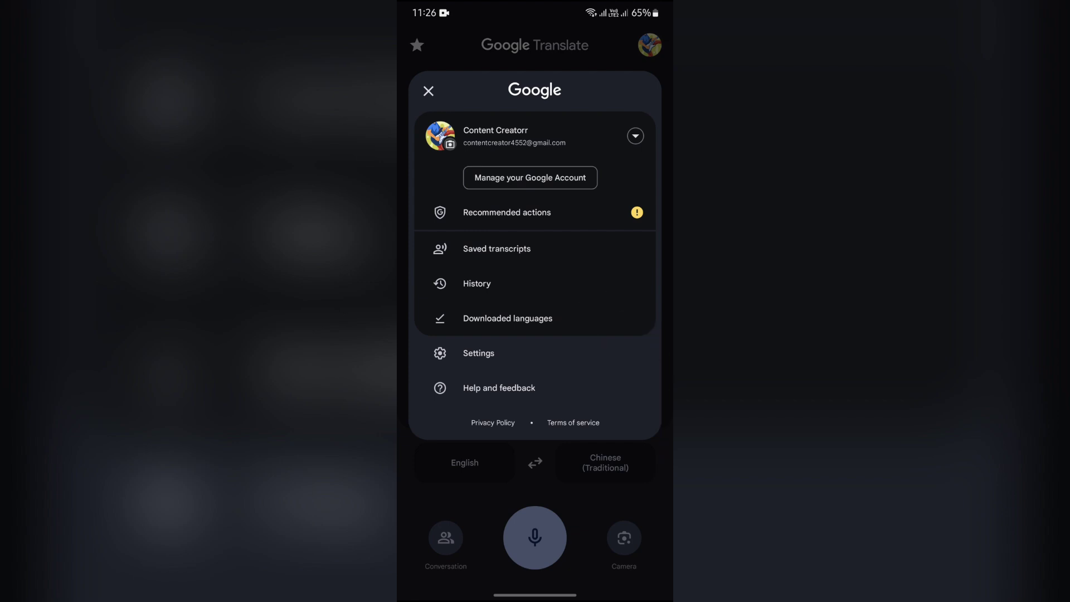
Delete the Afrikaans offline download, keeping English and Arabic.
{"action": "left_click", "coordinate": [507, 317]}
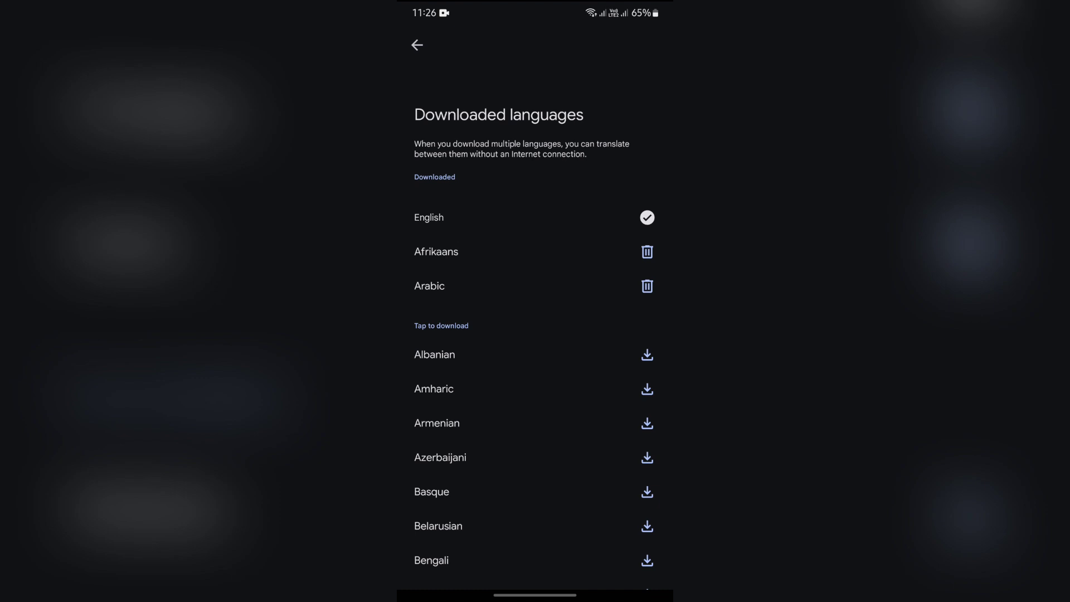
{"action": "left_click", "coordinate": [647, 251]}
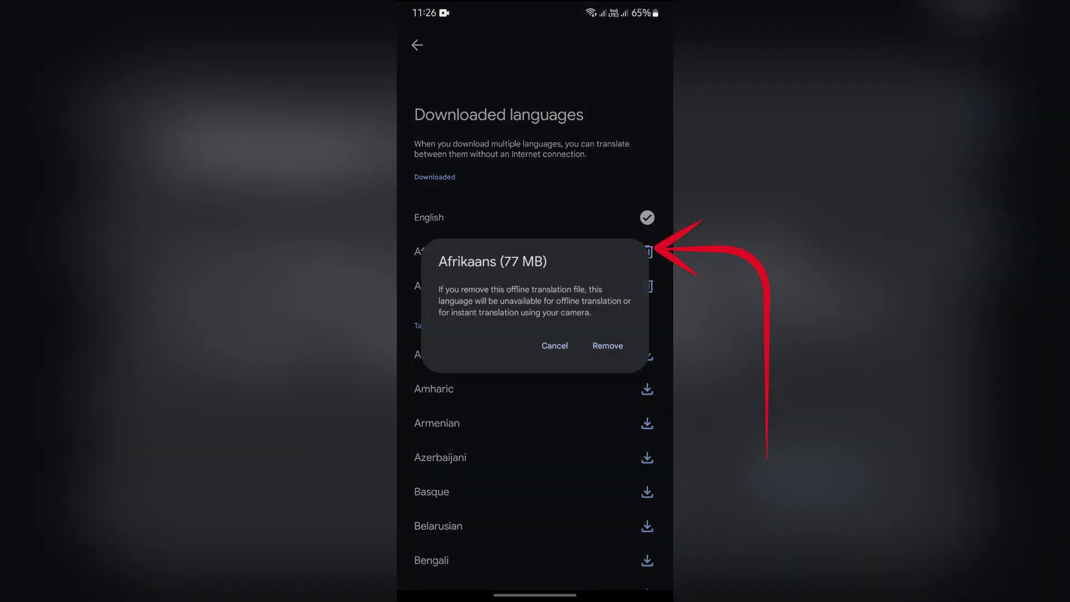
{"action": "left_click", "coordinate": [607, 345]}
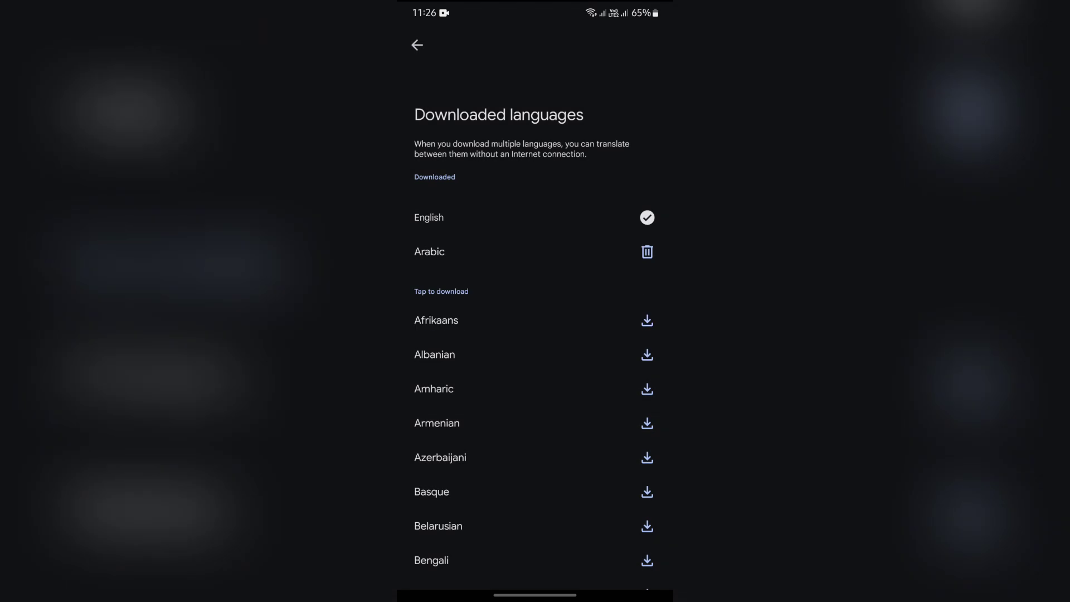
Exit Google Translate back to the Android home screen.
{"action": "key", "text": "Home"}
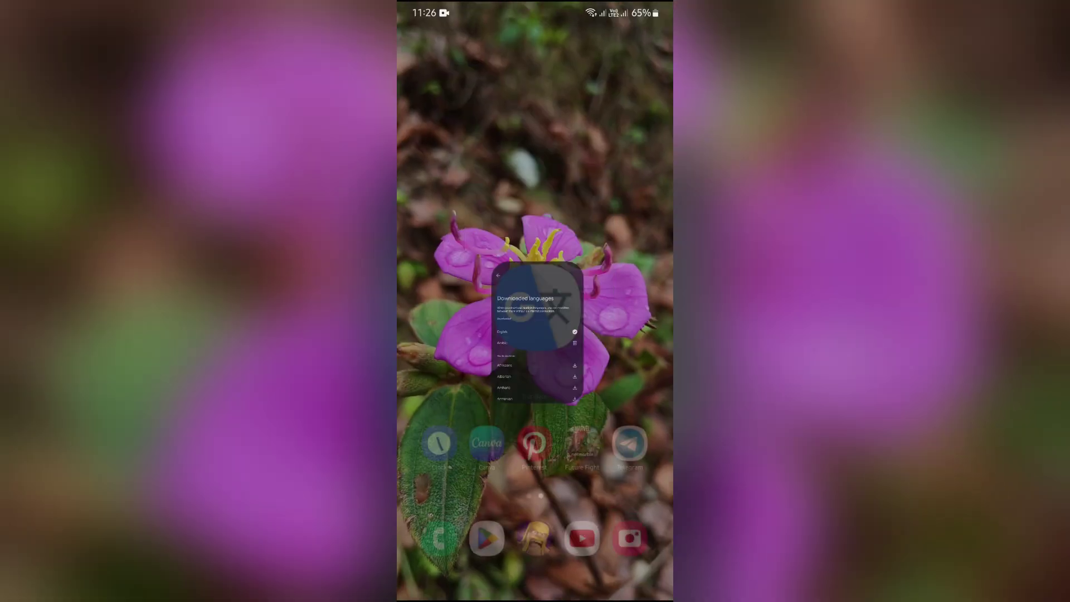